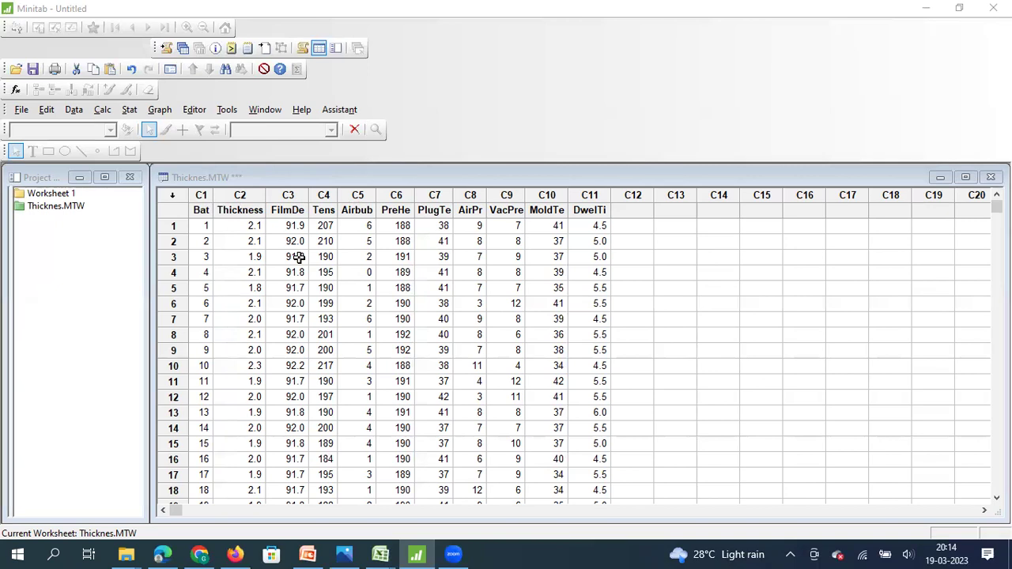
# Step: Start a Simple scatterplot from the Graph menu
pyautogui.click(158, 110)
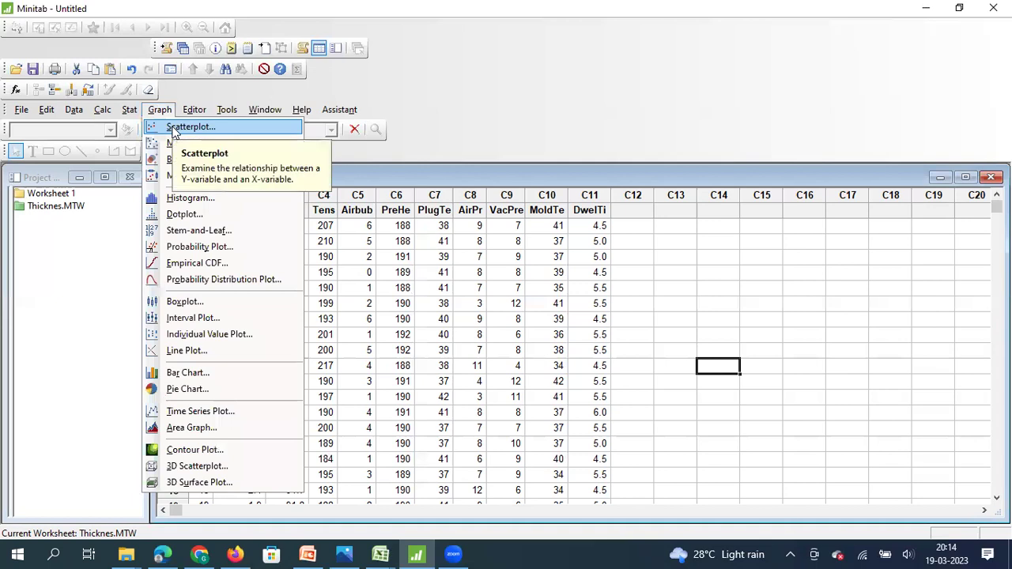
pyautogui.click(172, 129)
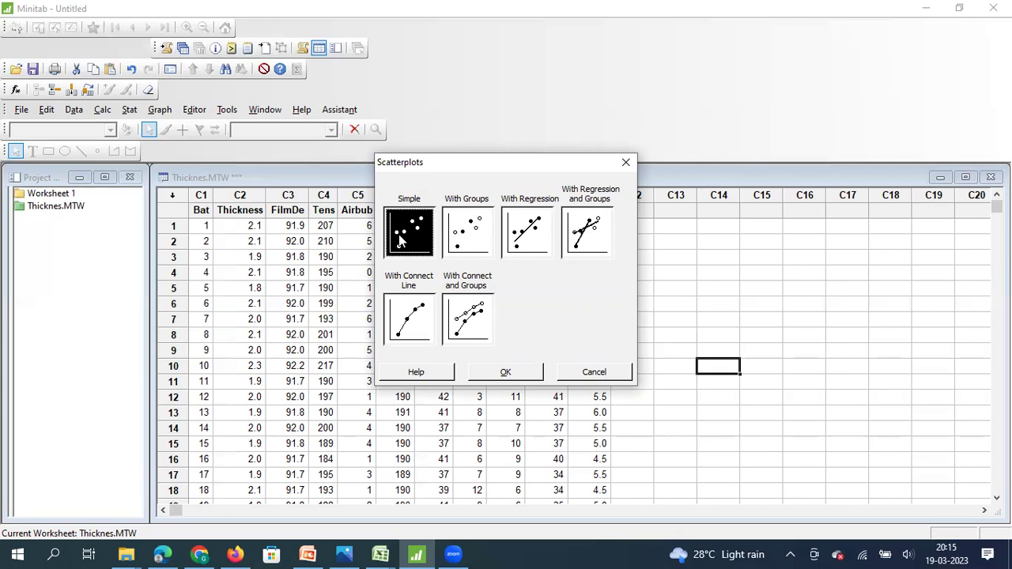
# Step: Plot Thickness as Y against FilmDens as X in a simple scatterplot
pyautogui.click(506, 371)
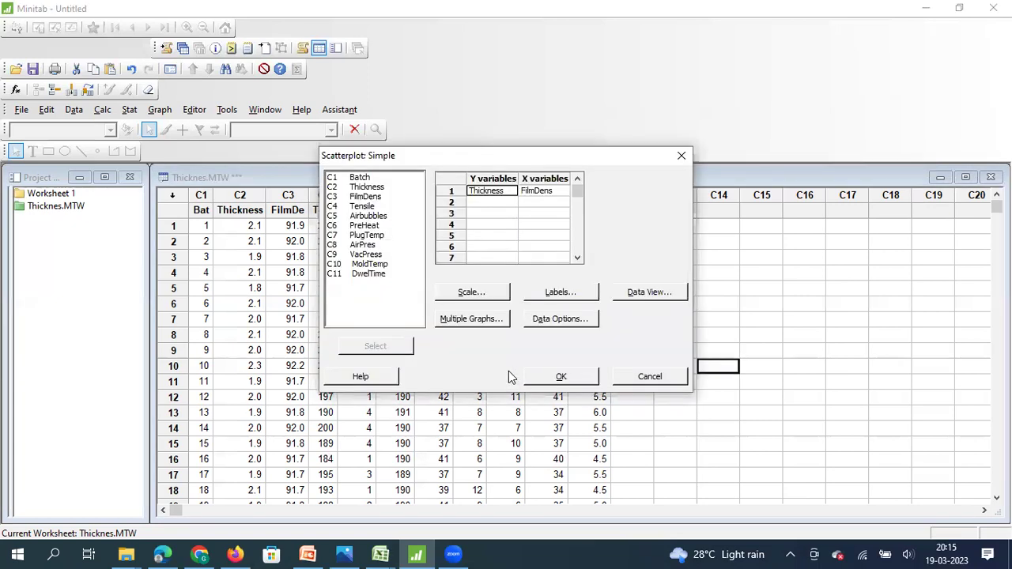
pyautogui.click(556, 190)
pyautogui.press('BackSpace')
pyautogui.press('BackSpace')
pyautogui.press('BackSpace')
pyautogui.press('BackSpace')
pyautogui.press('BackSpace')
pyautogui.press('BackSpace')
pyautogui.press('BackSpace')
pyautogui.press('BackSpace')
pyautogui.press('BackSpace')
pyautogui.press('BackSpace')
pyautogui.press('BackSpace')
pyautogui.press('BackSpace')
pyautogui.press('BackSpace')
pyautogui.press('BackSpace')
pyautogui.press('BackSpace')
pyautogui.press('BackSpace')
pyautogui.press('BackSpace')
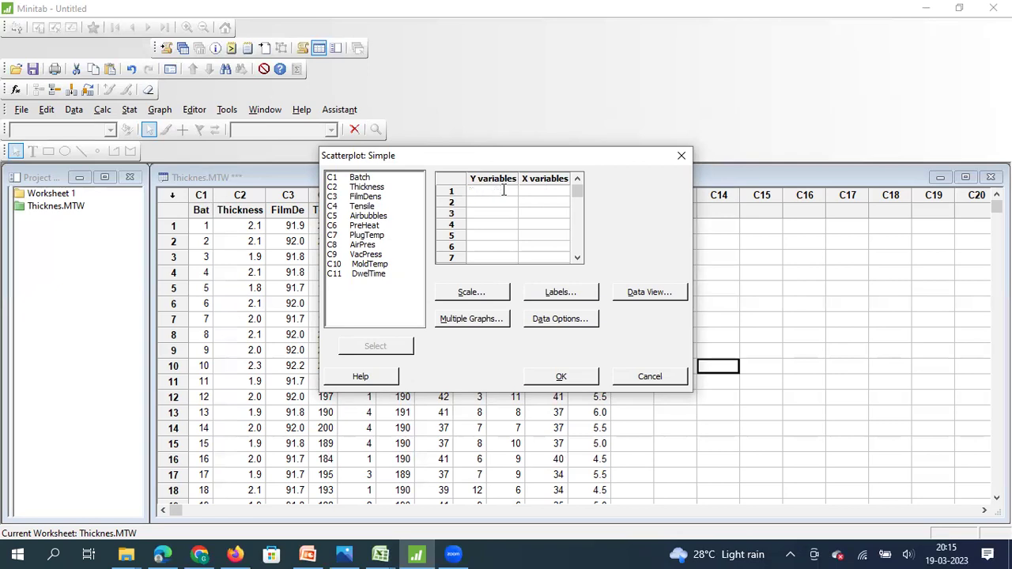
pyautogui.click(400, 212)
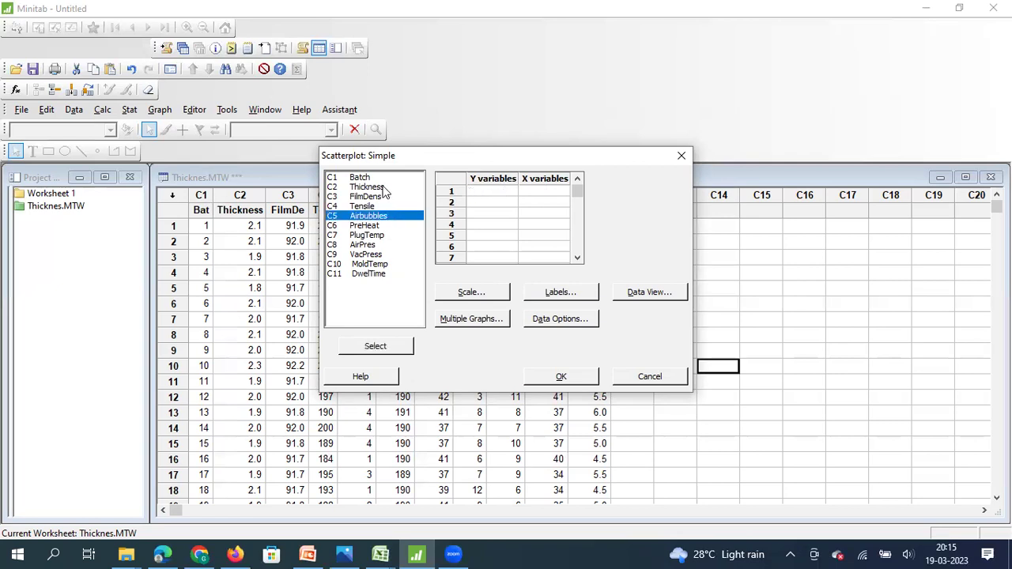
pyautogui.click(477, 191)
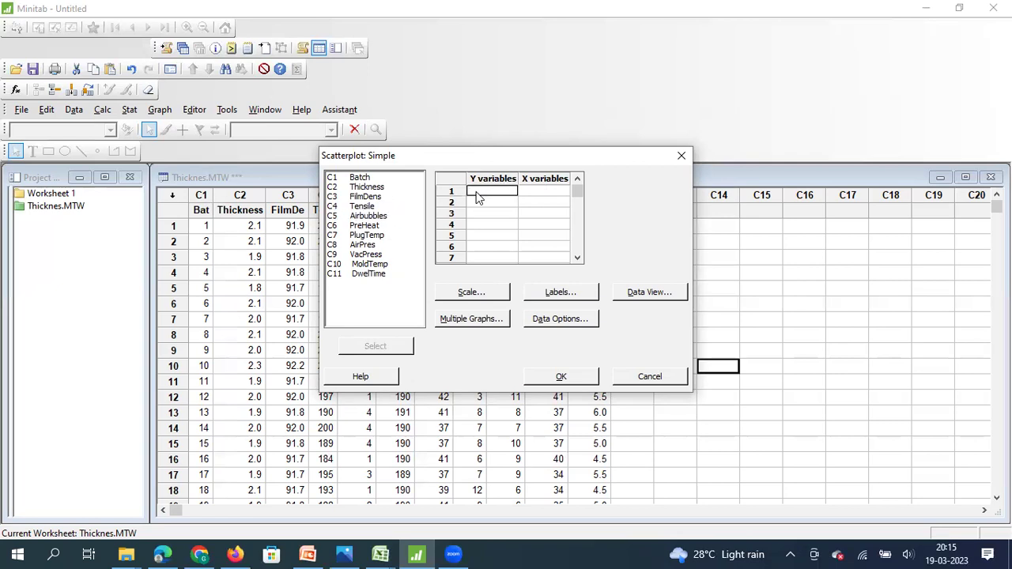
pyautogui.doubleClick(366, 188)
pyautogui.doubleClick(375, 198)
pyautogui.click(559, 376)
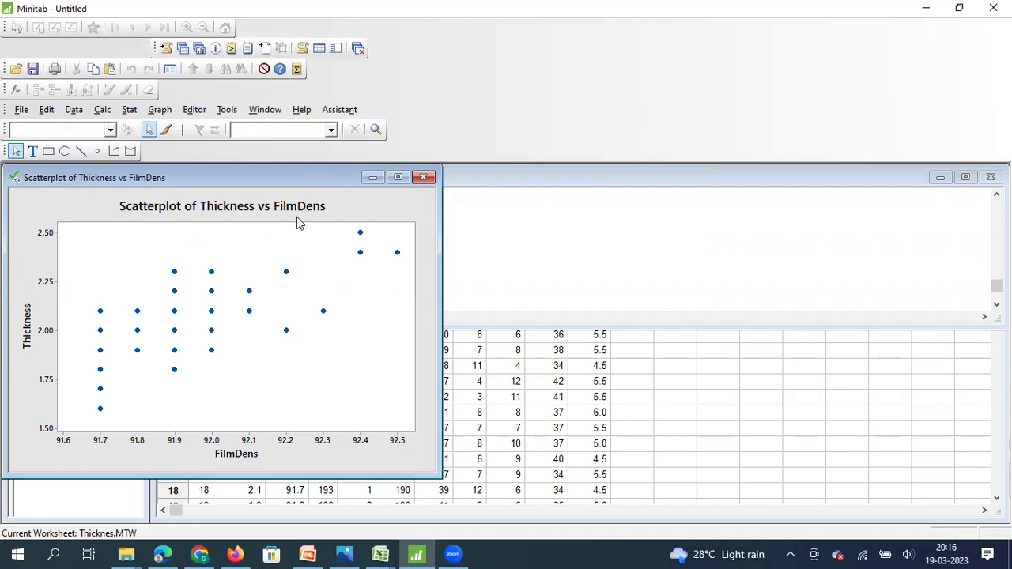
# Step: Minimize the finished Thickness vs FilmDens scatterplot window
pyautogui.click(373, 177)
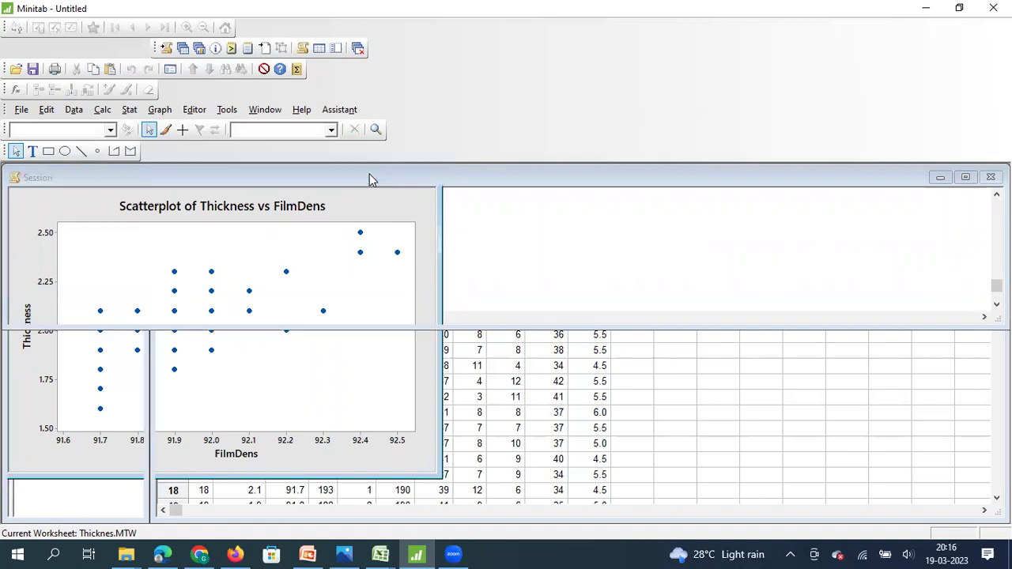
# Step: Bring the Thicknes.MTW worksheet window back to the front
pyautogui.click(307, 408)
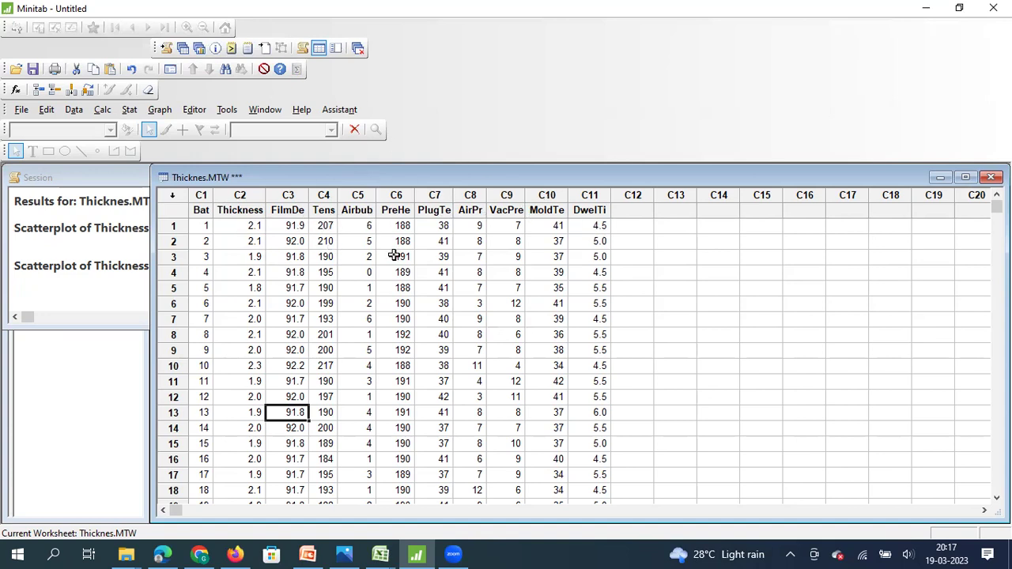
# Step: Set up a simple matrix plot using Thickness plus FilmDens through DwellTime as graph variables
pyautogui.click(159, 110)
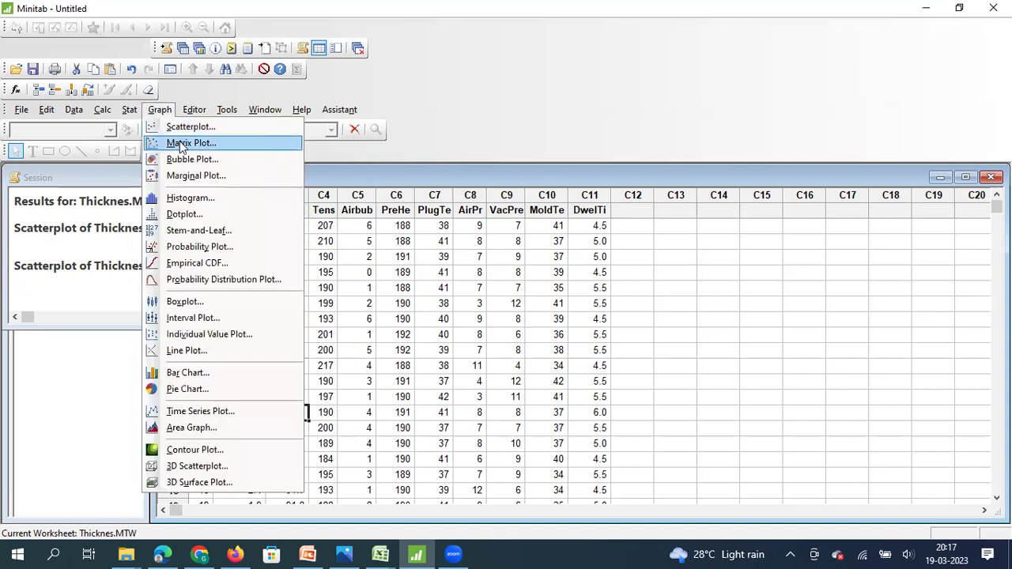
pyautogui.click(179, 141)
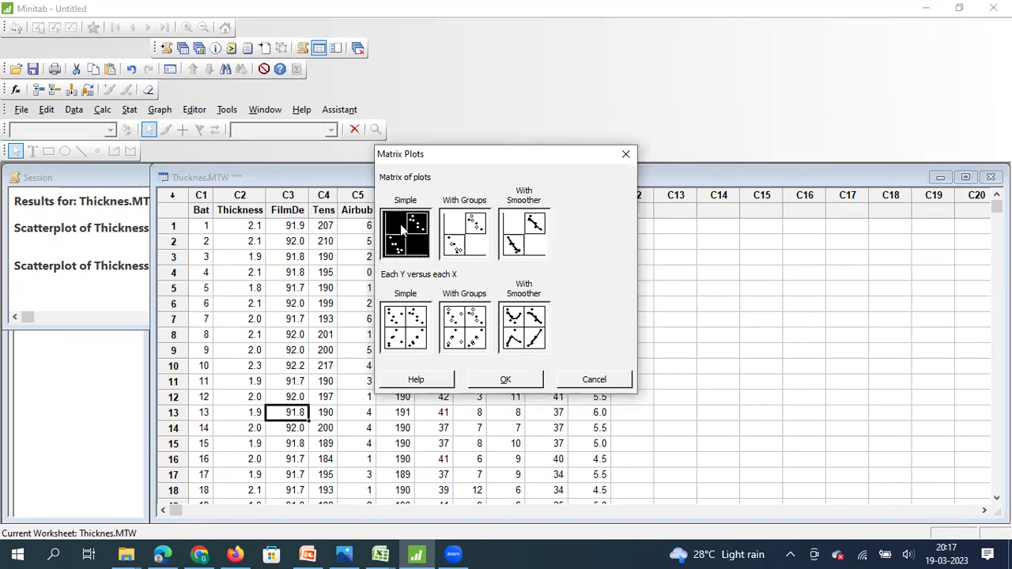
pyautogui.click(521, 382)
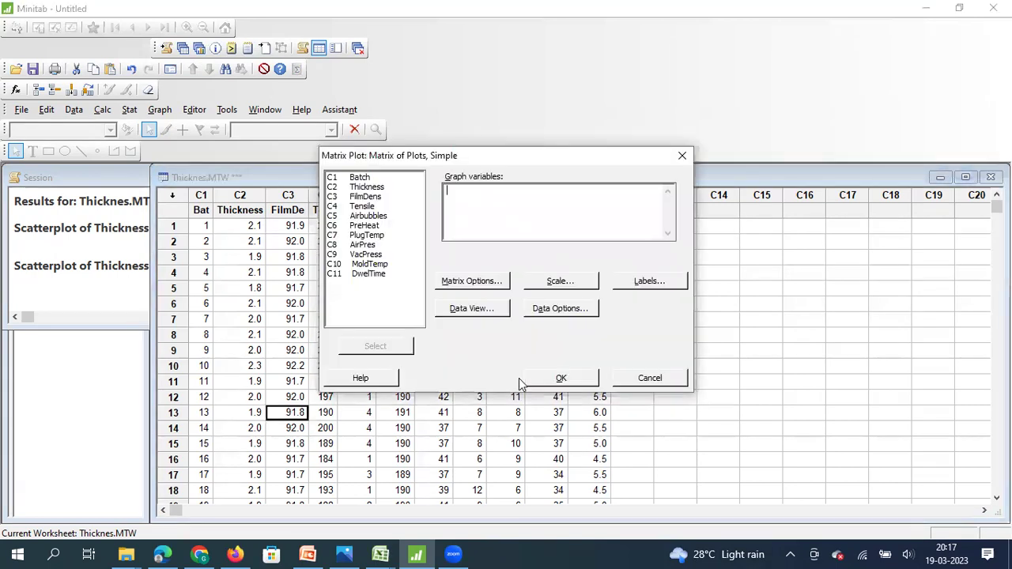
pyautogui.doubleClick(369, 188)
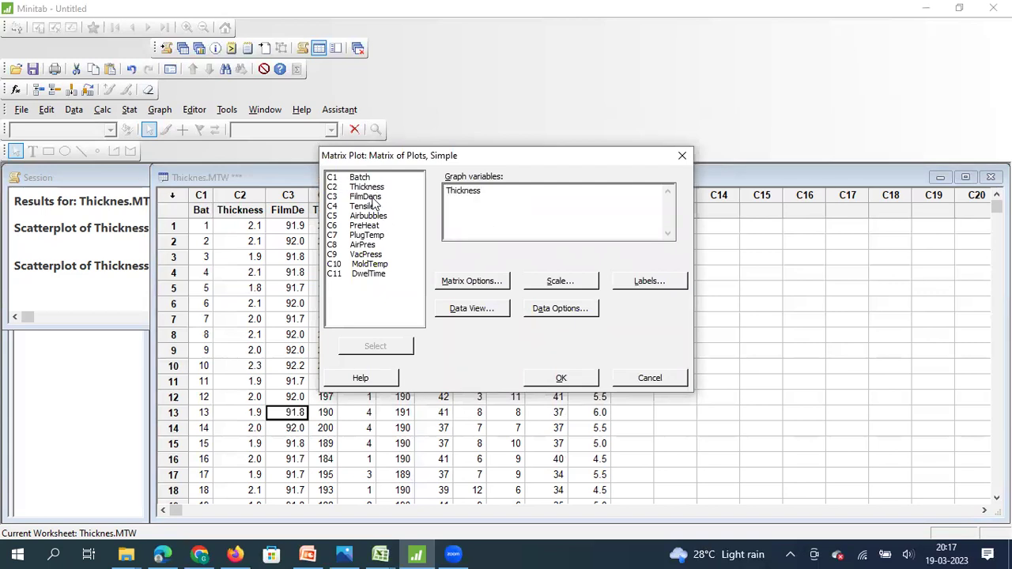
pyautogui.click(371, 197)
pyautogui.hotkey('shift', 'Down')
pyautogui.hotkey('shift', 'Down')
pyautogui.hotkey('shift', 'Down')
pyautogui.hotkey('shift', 'Down')
pyautogui.hotkey('shift', 'Down')
pyautogui.hotkey('shift', 'Down')
pyautogui.hotkey('shift', 'Down')
pyautogui.hotkey('shift', 'Down')
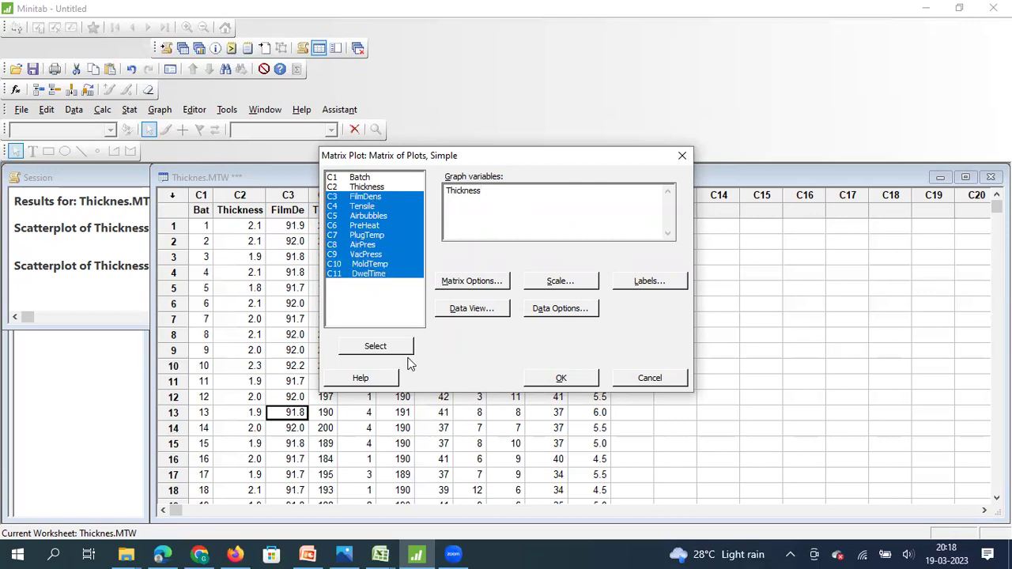
pyautogui.click(375, 351)
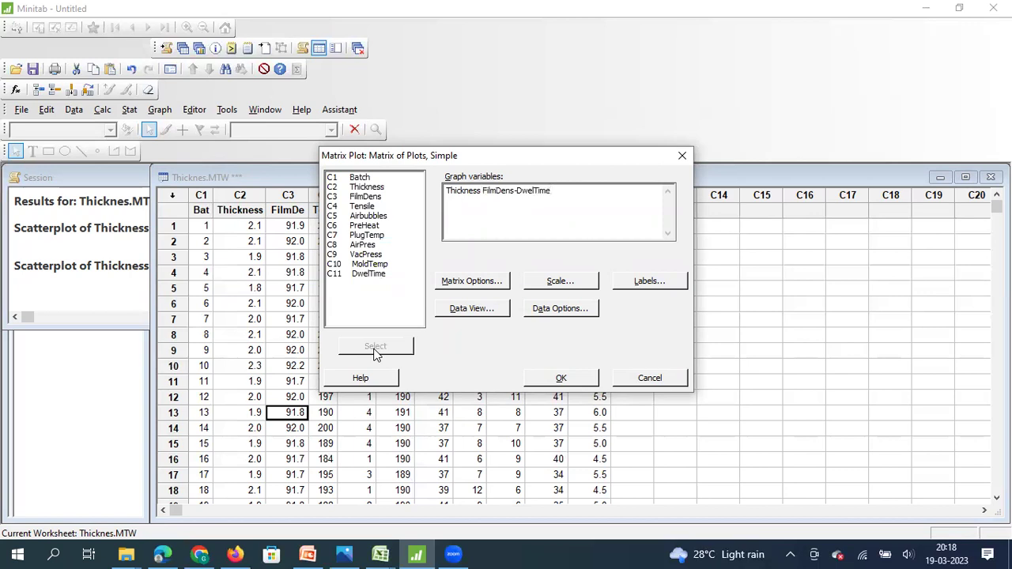
# Step: Keep the Full matrix display option and draw the matrix plot
pyautogui.click(481, 283)
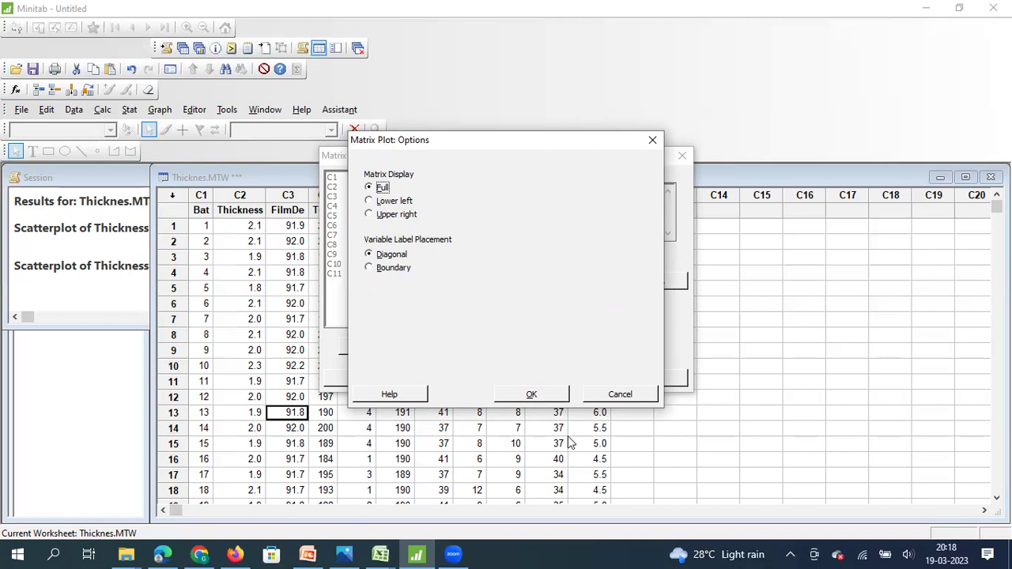
pyautogui.click(534, 394)
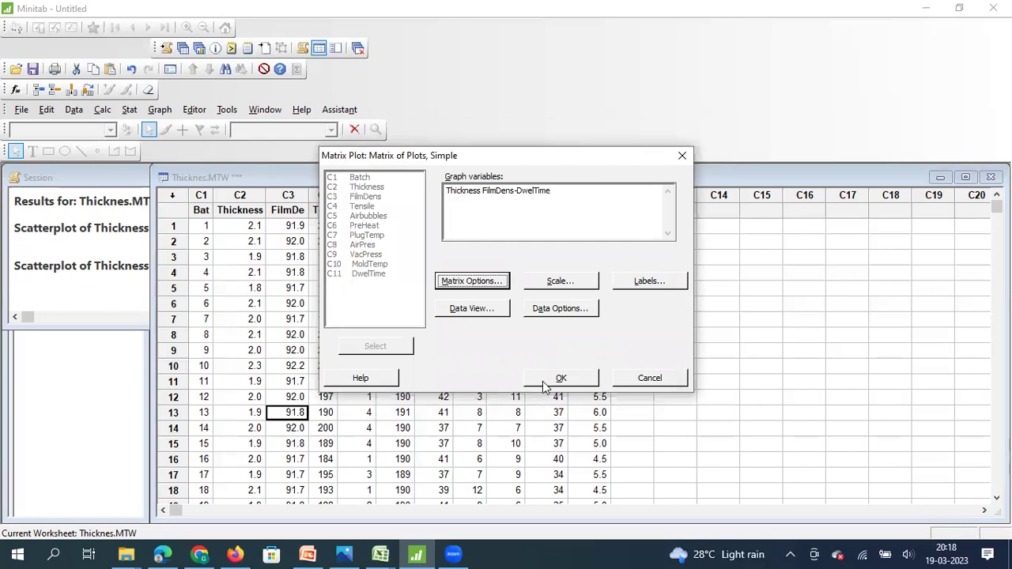
pyautogui.click(543, 388)
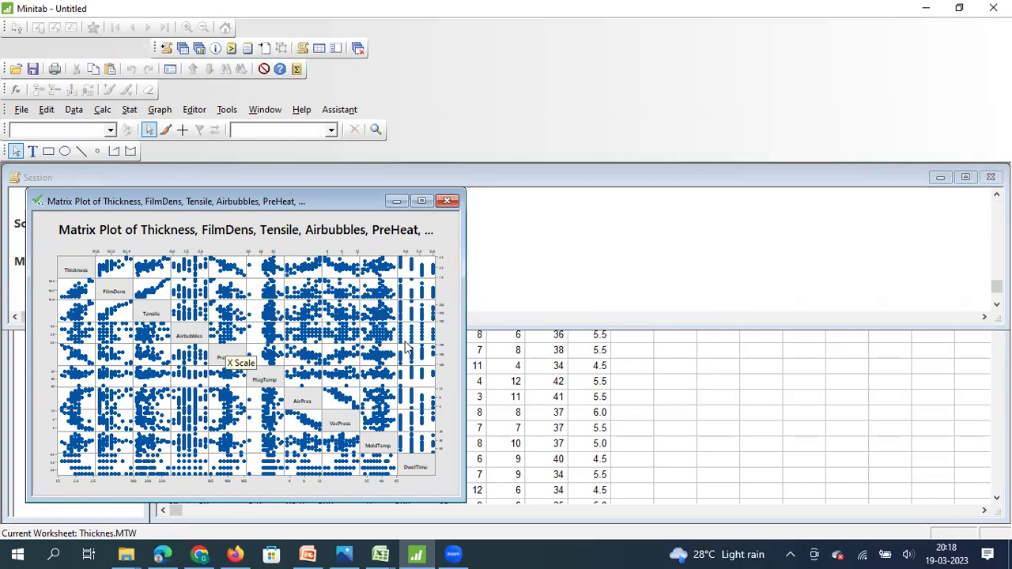
# Step: Redraw the matrix plot showing only the lower-left half, then maximize its window
pyautogui.hotkey('ctrl', 'e')
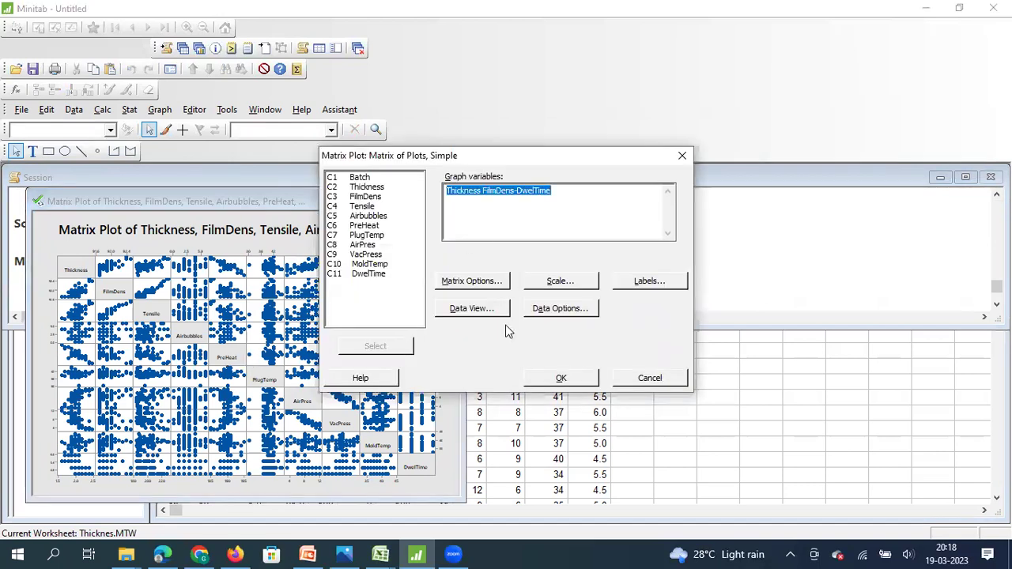
pyautogui.click(467, 282)
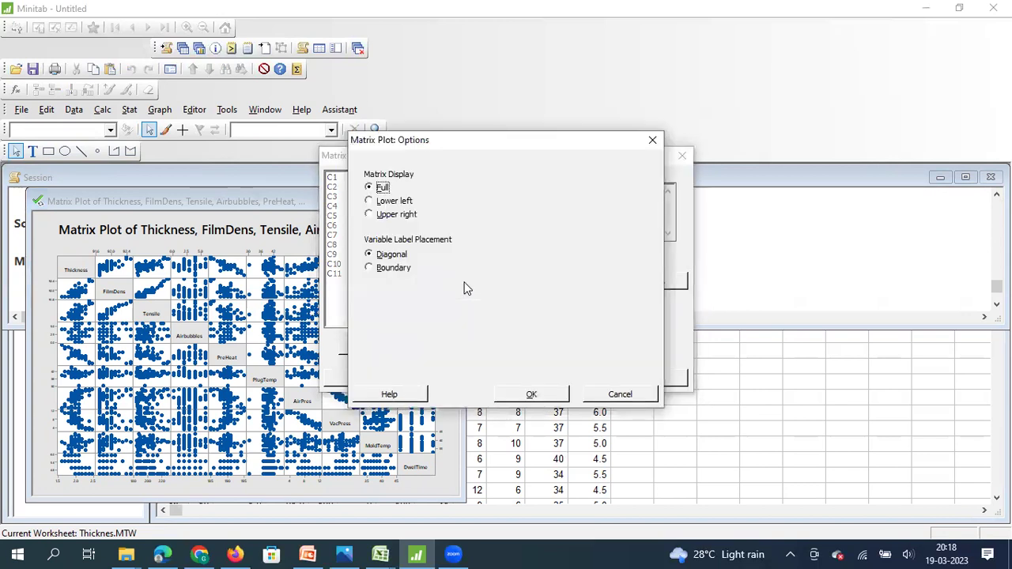
pyautogui.click(394, 203)
pyautogui.click(531, 396)
pyautogui.click(541, 383)
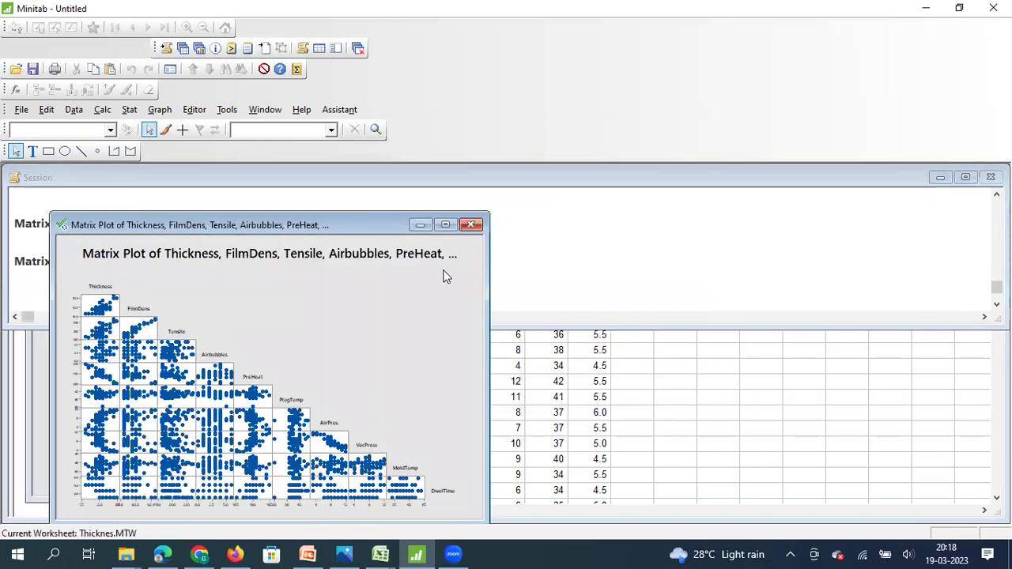
pyautogui.click(444, 226)
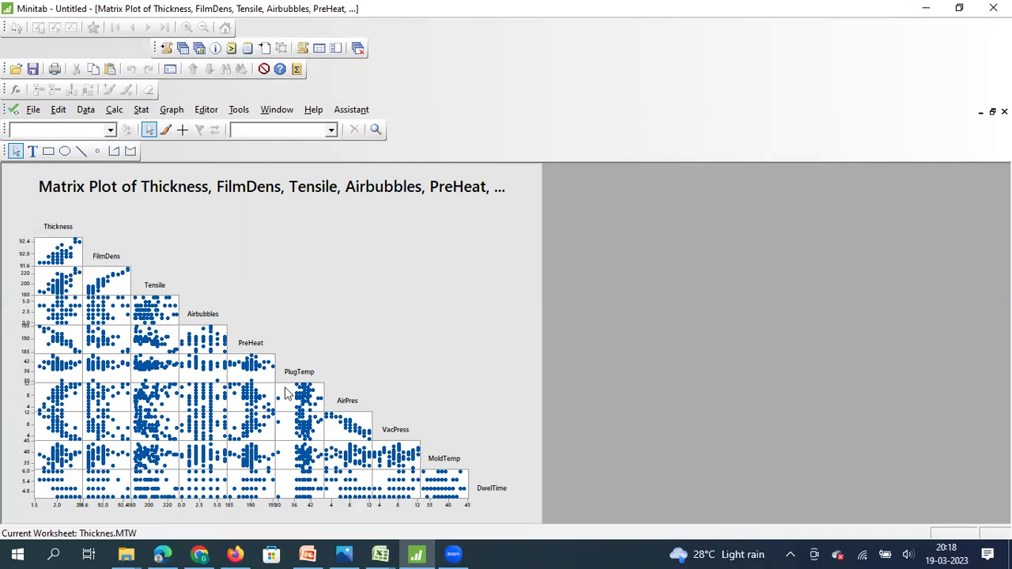
# Step: Redraw the matrix plot with only the upper-right half displayed
pyautogui.hotkey('ctrl', 'e')
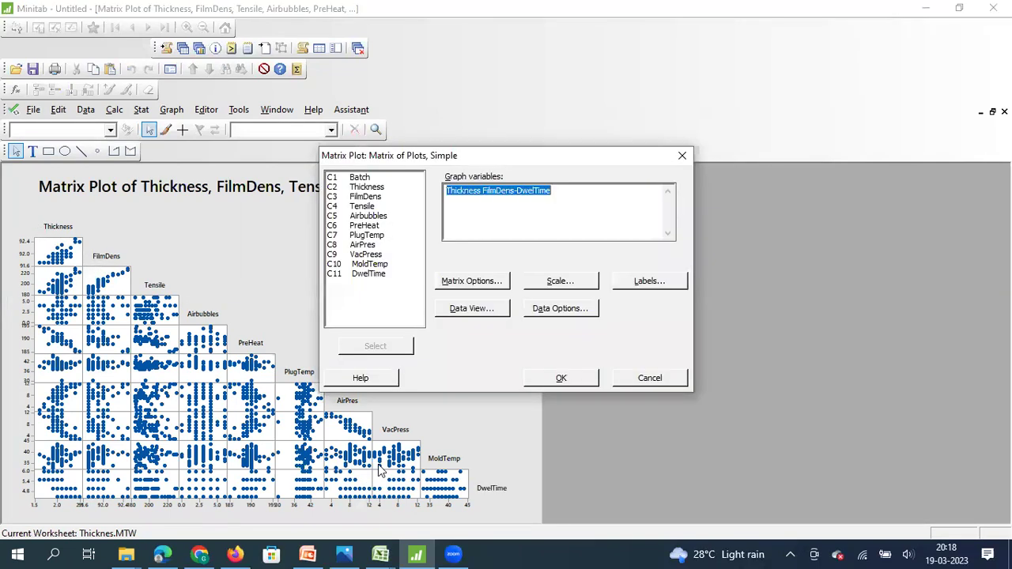
pyautogui.click(475, 283)
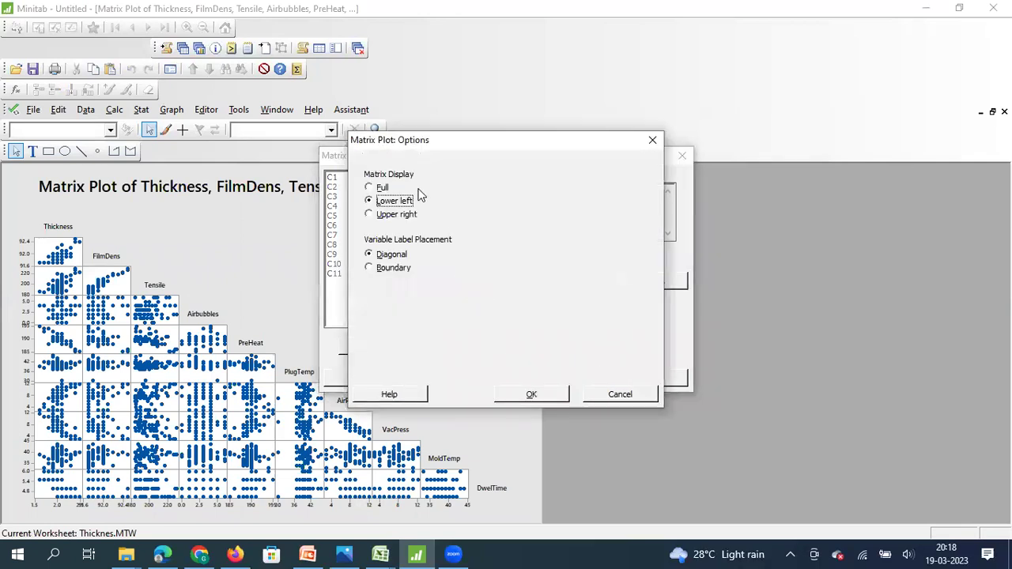
pyautogui.click(387, 215)
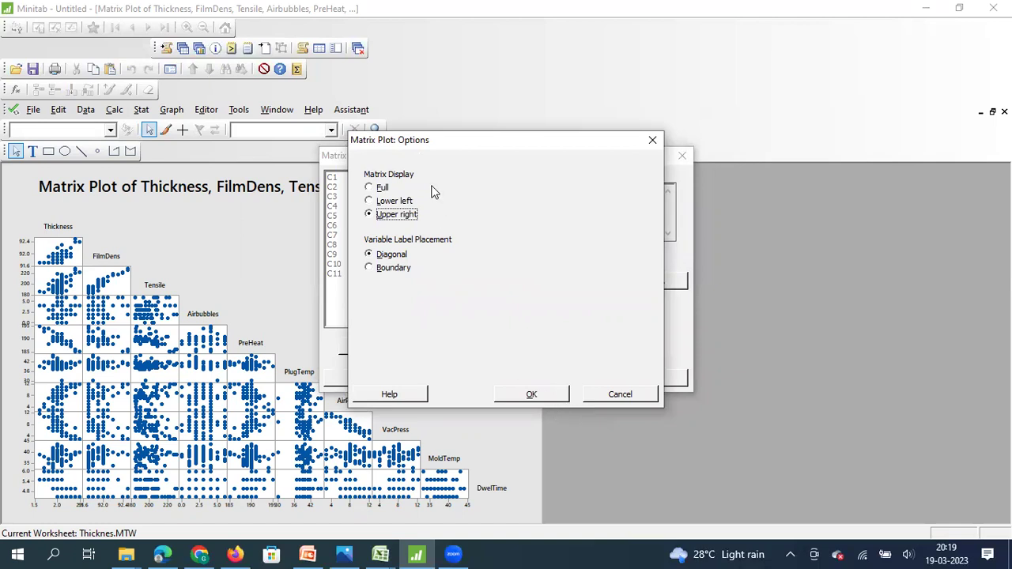
pyautogui.click(533, 395)
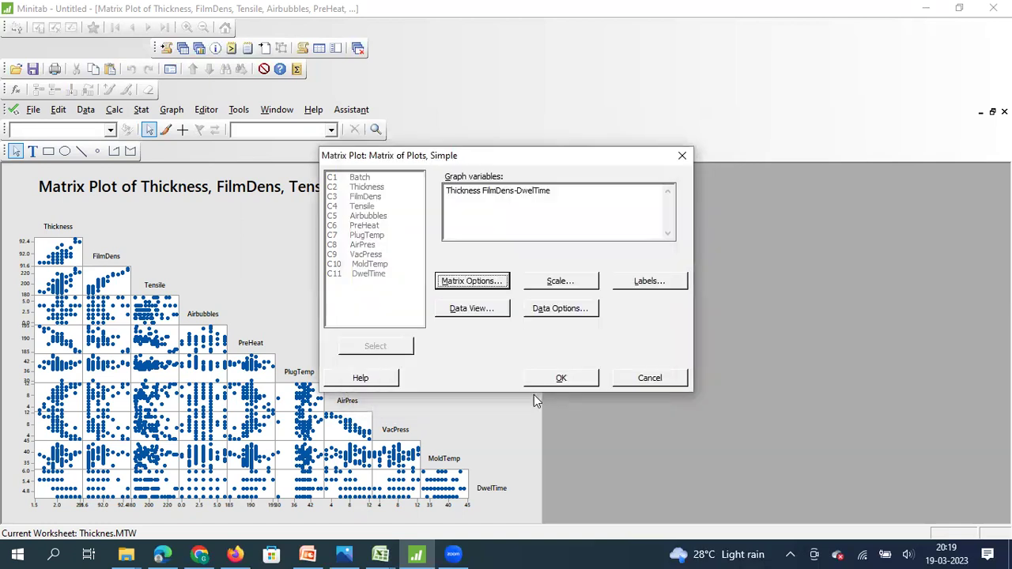
pyautogui.click(550, 378)
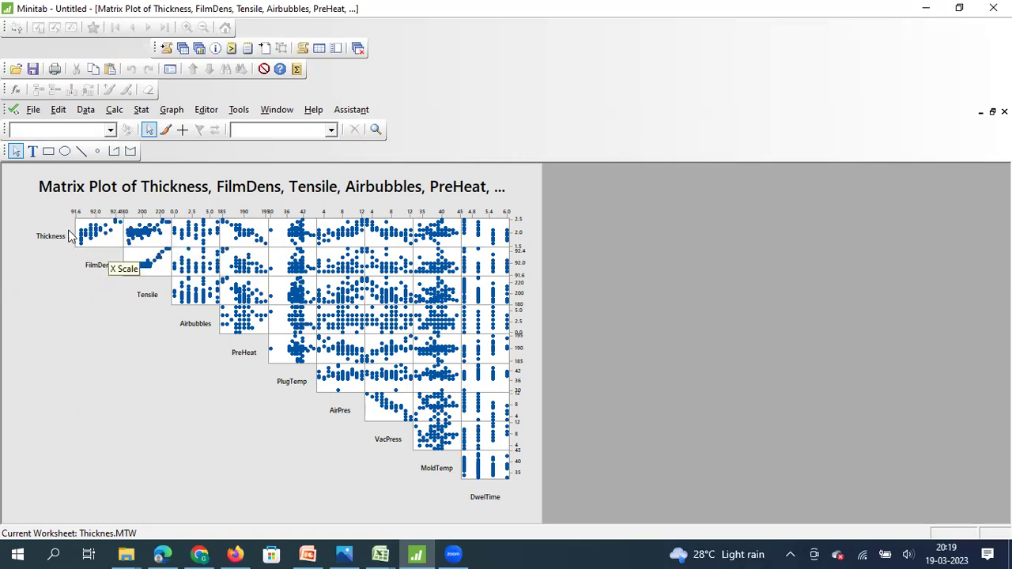
# Step: Cascade and tile the windows, then view the scatterplot and the upper-right matrix plot from the graph list
pyautogui.click(199, 49)
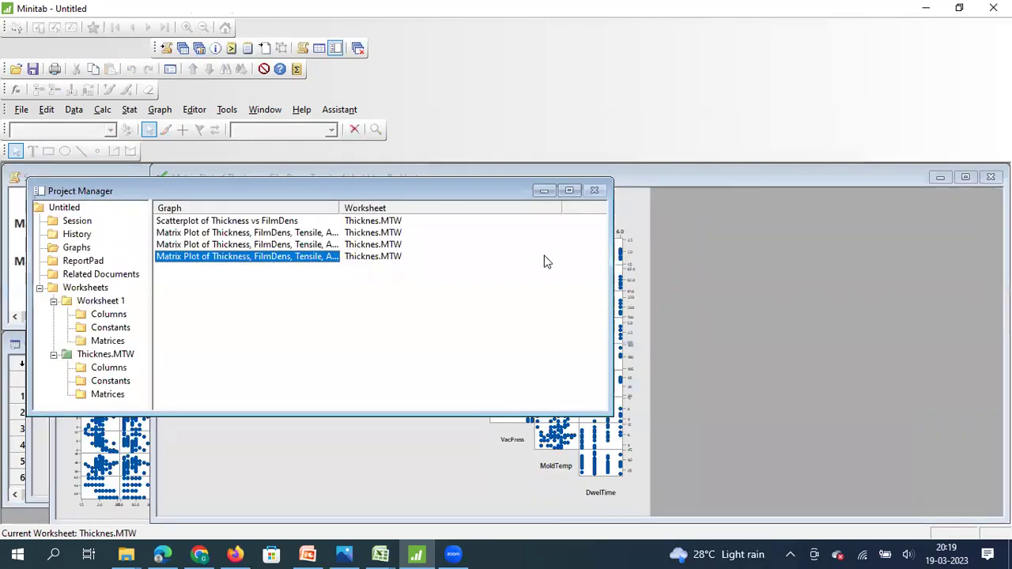
pyautogui.click(290, 492)
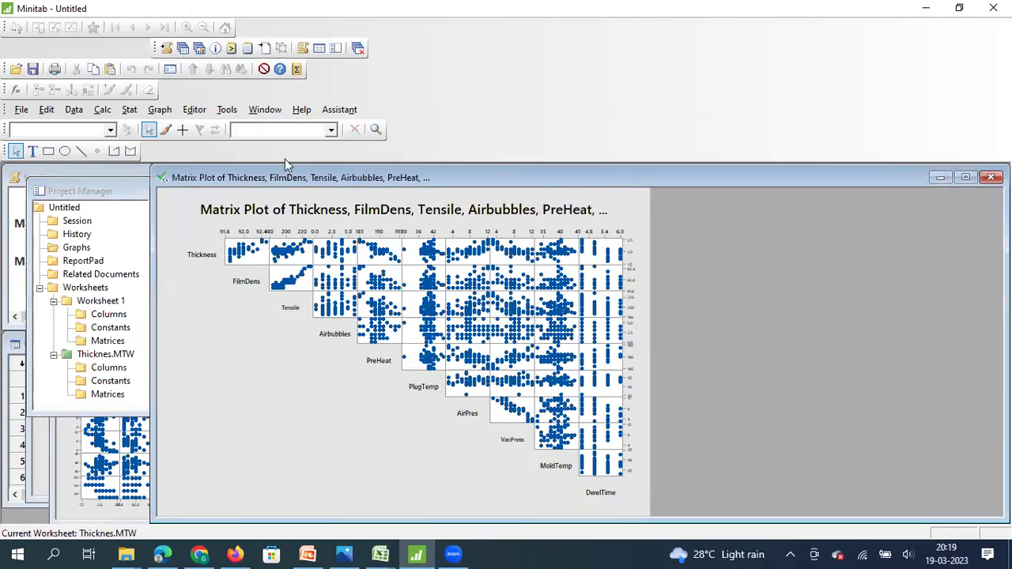
pyautogui.click(199, 49)
pyautogui.click(81, 207)
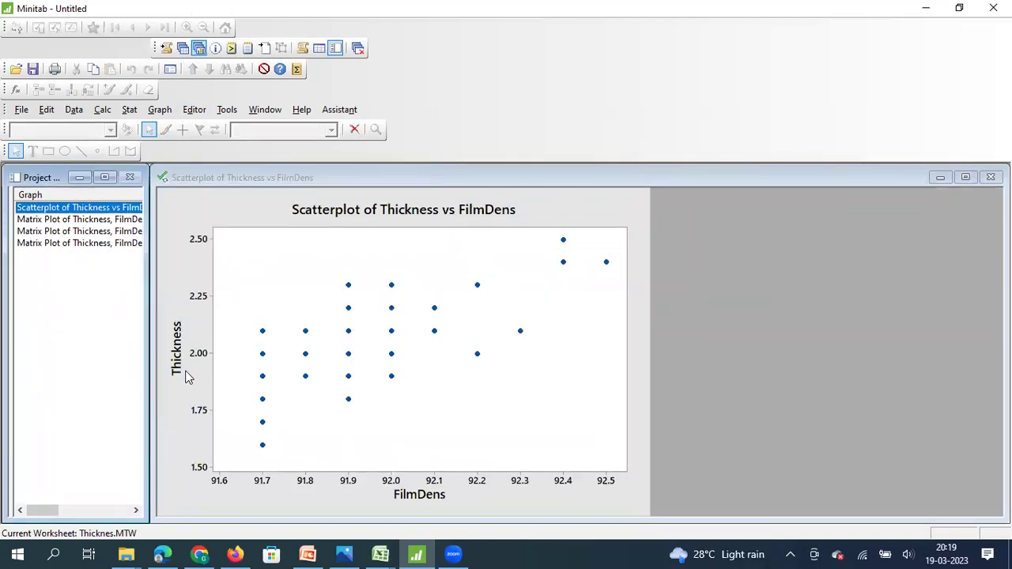
pyautogui.click(111, 243)
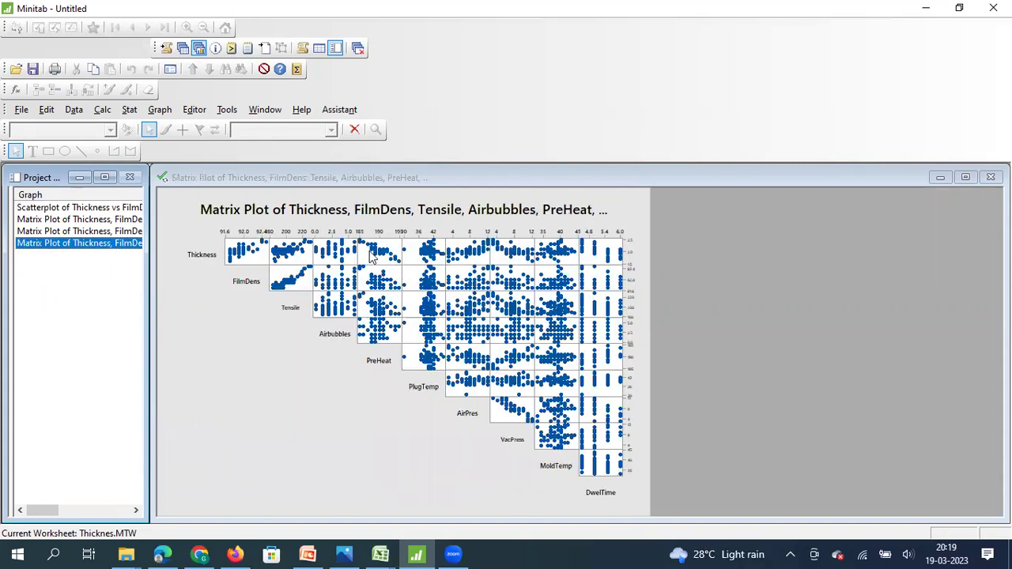